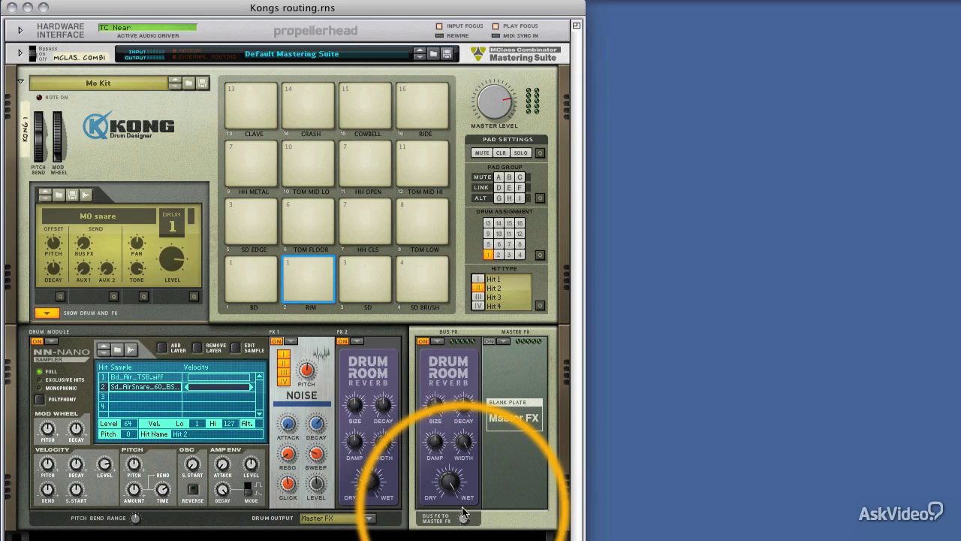
# Flip the rack to its back panel to inspect Kong's rear cabling.
pyautogui.press('Tab')
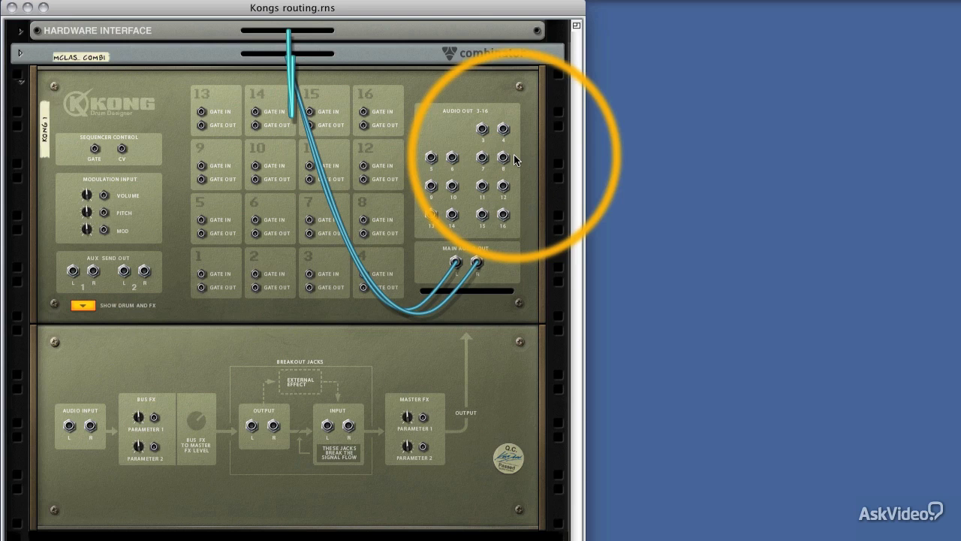
# Add a Mixer 14:2 to the rack and unfold the hardware interface's audio connections.
pyautogui.rightClick(355, 492)
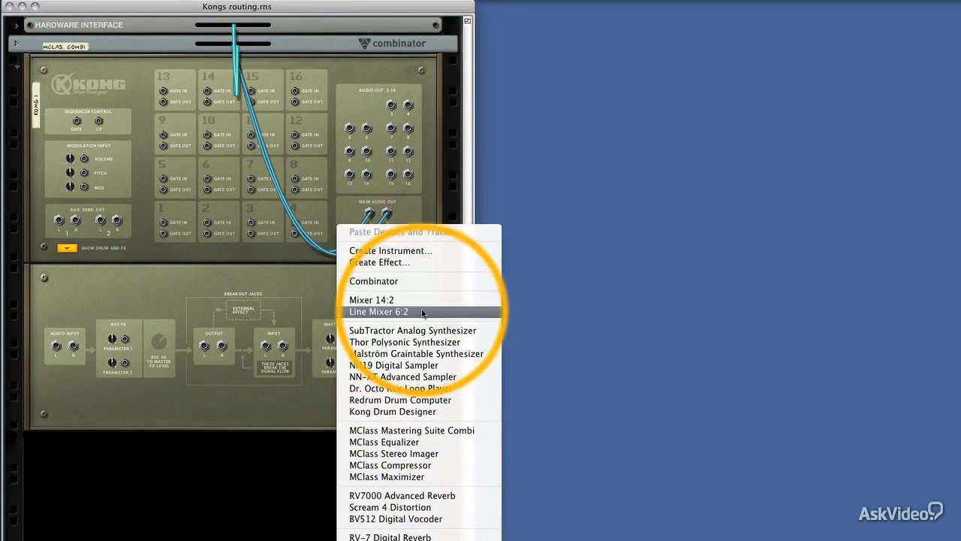
pyautogui.click(422, 313)
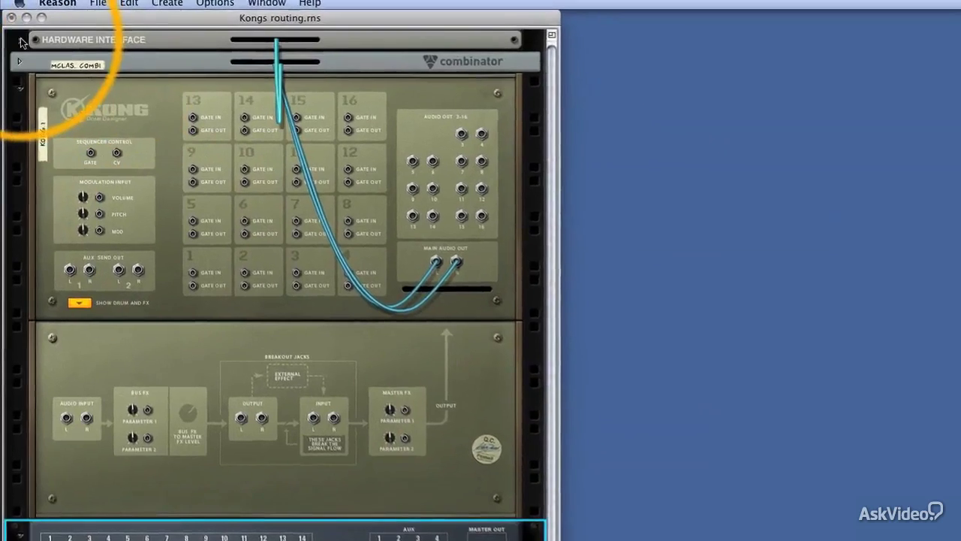
pyautogui.click(17, 26)
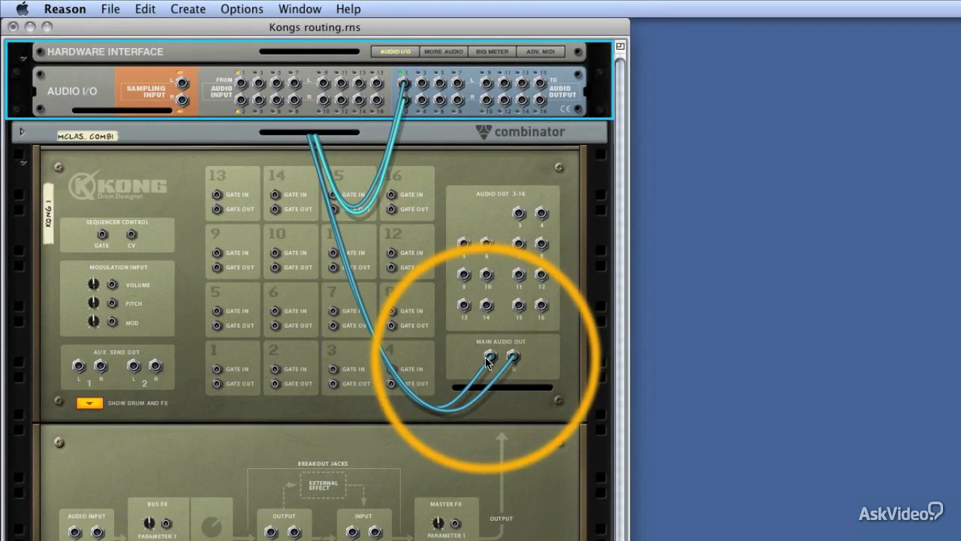
# Disconnect the cables from Kong's left and right Main Audio Out jacks.
pyautogui.rightClick(487, 361)
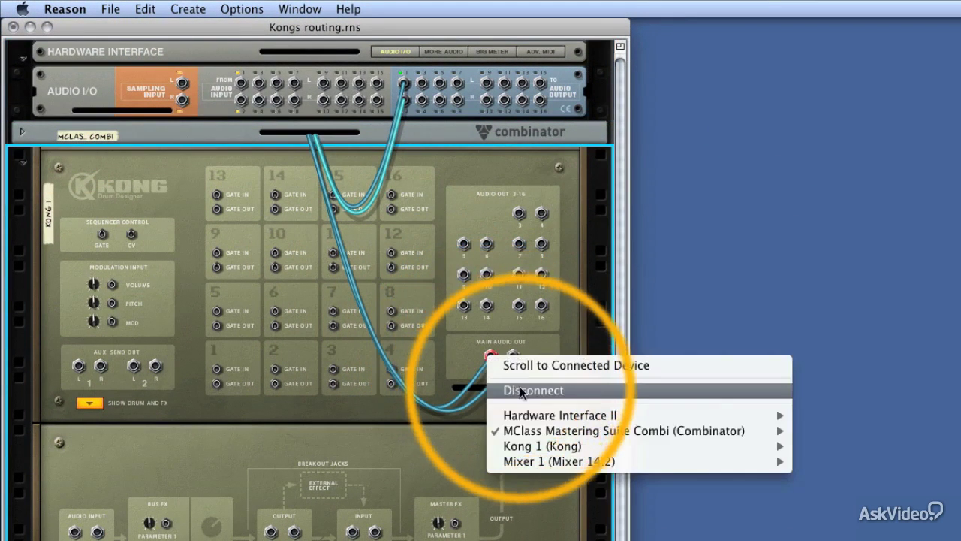
pyautogui.click(515, 390)
pyautogui.rightClick(511, 361)
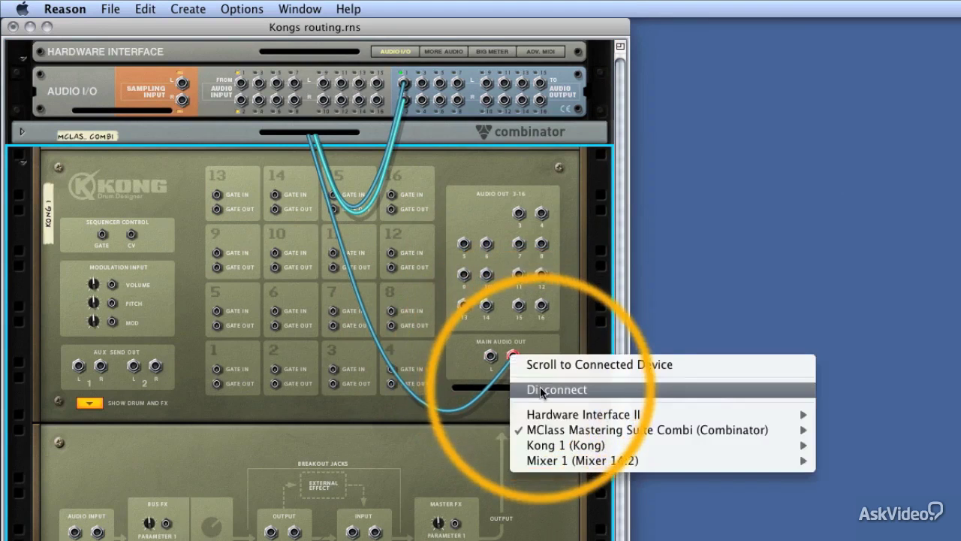
pyautogui.click(520, 389)
# Expand the Combinator to check its contents, fold it back, and select Kong.
pyautogui.click(22, 131)
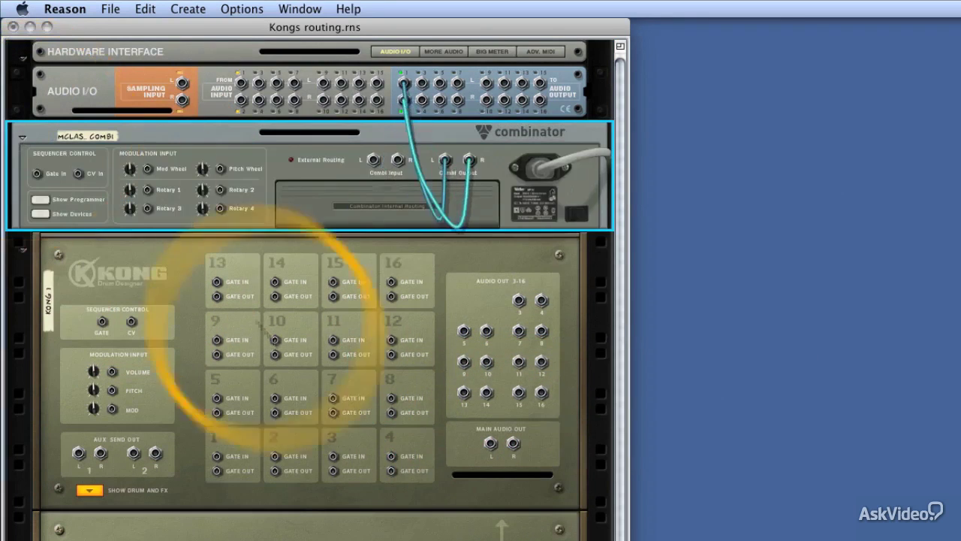
pyautogui.scroll(-5, 547, 511)
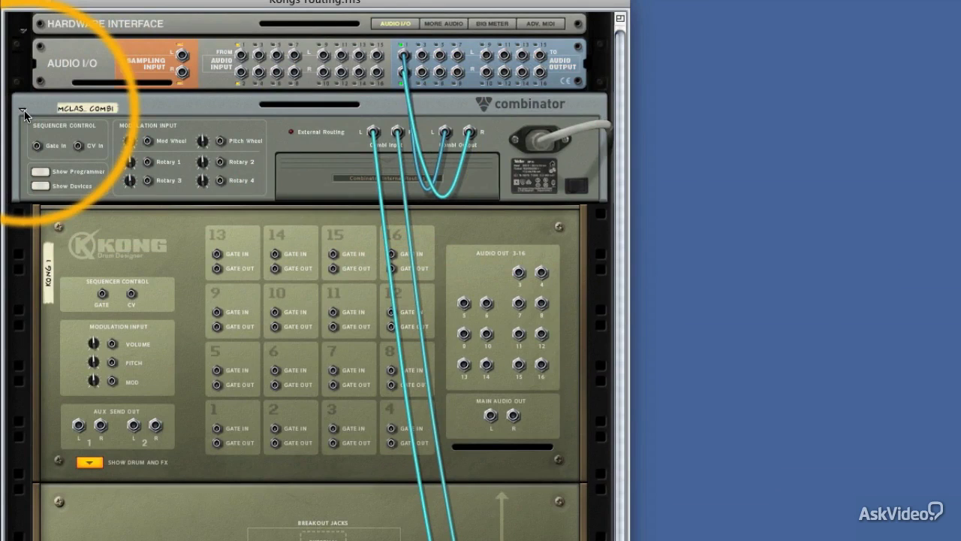
pyautogui.click(23, 111)
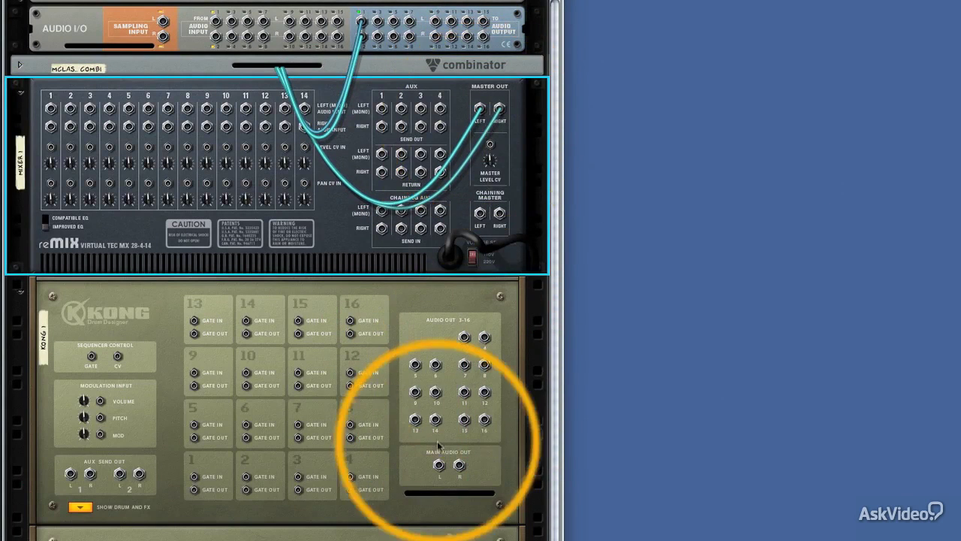
pyautogui.click(440, 469)
# Patch Kong's main outputs into mixer channel 1 and play the SD pad to test it.
pyautogui.moveTo(440, 469); pyautogui.dragTo(50, 109)
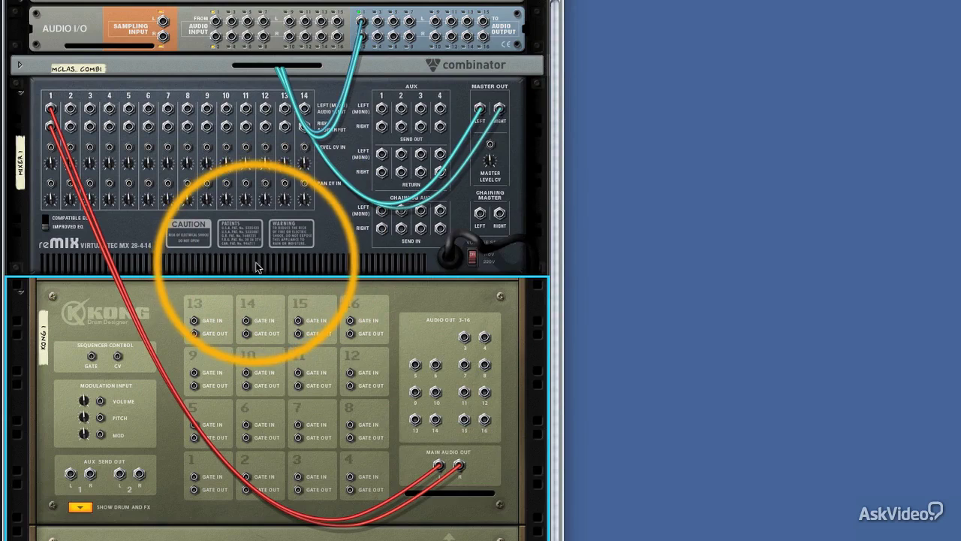
pyautogui.press('Tab')
pyautogui.click(246, 475)
pyautogui.click(293, 482)
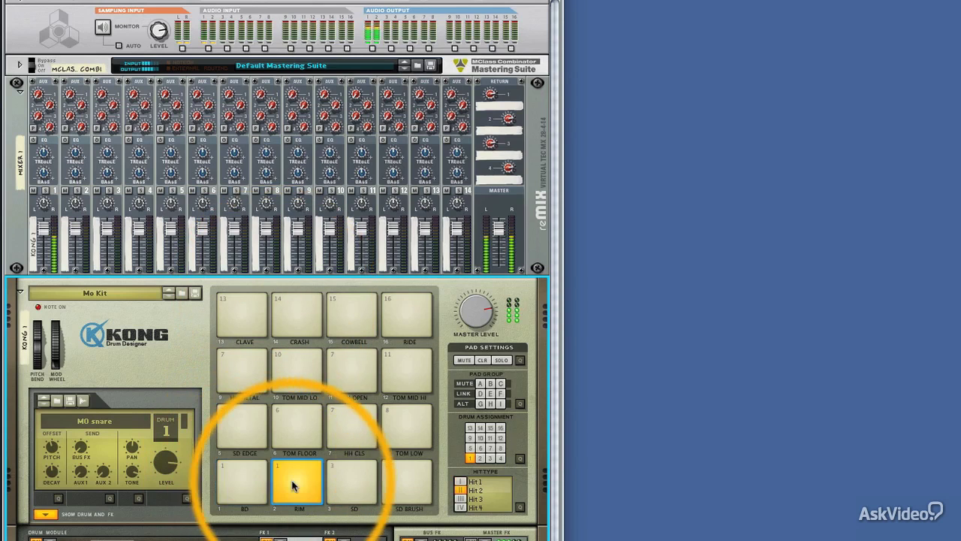
pyautogui.click(350, 480)
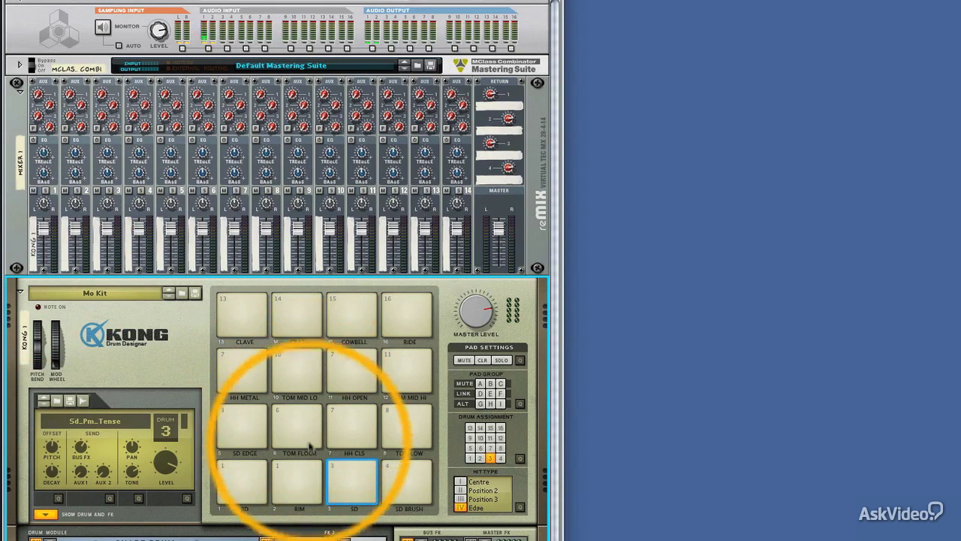
pyautogui.click(336, 493)
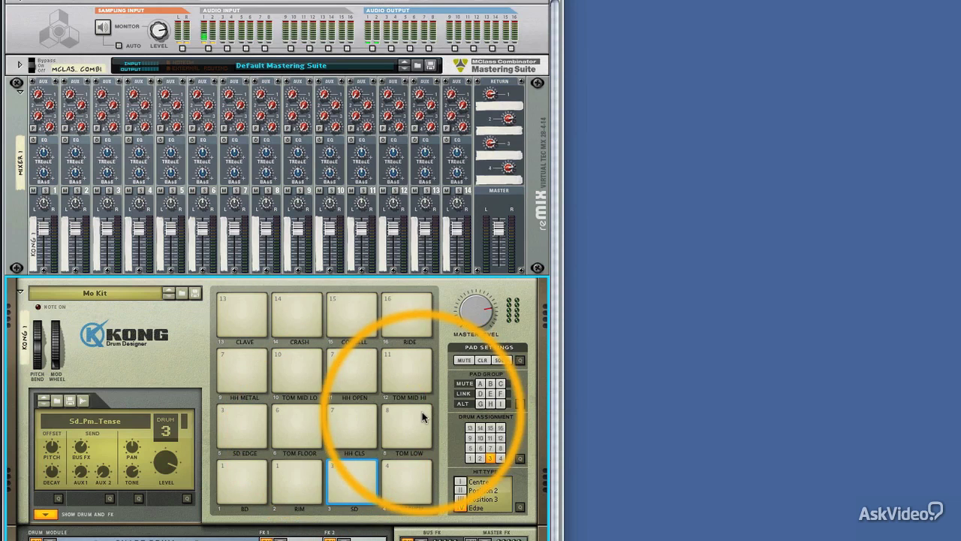
pyautogui.press('Tab')
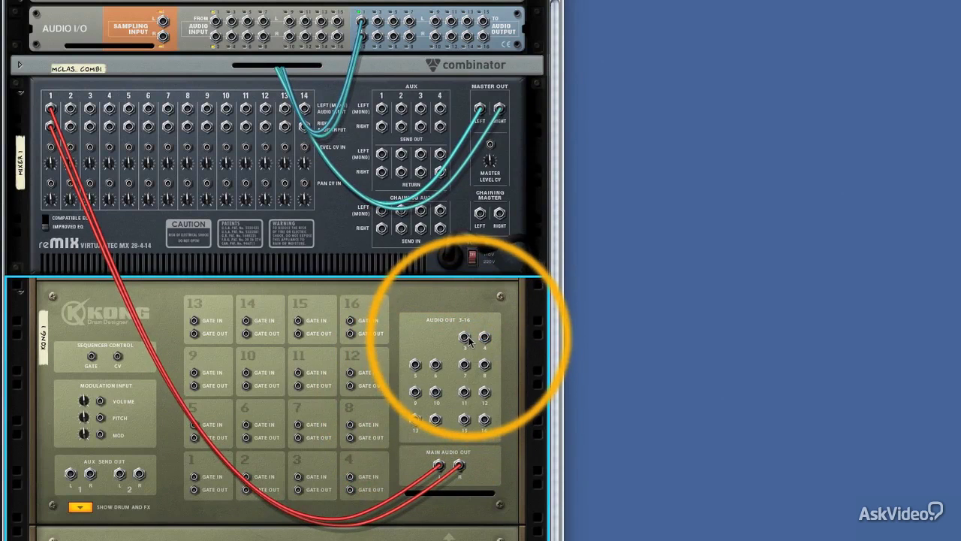
# Cable Kong's Audio Out 3 and 4 into mixer channel 2's inputs.
pyautogui.moveTo(465, 339); pyautogui.dragTo(103, 146)
pyautogui.moveTo(464, 337); pyautogui.dragTo(71, 109)
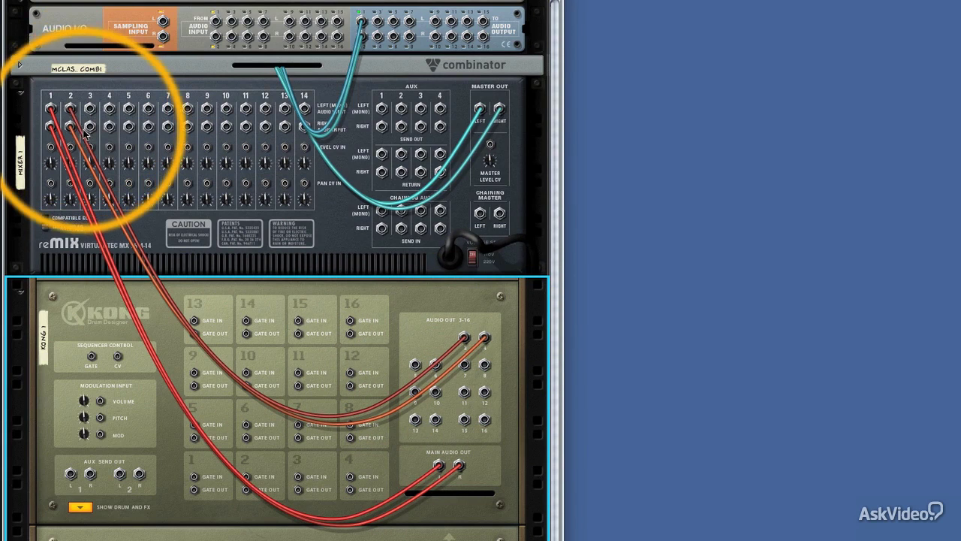
pyautogui.press('Tab')
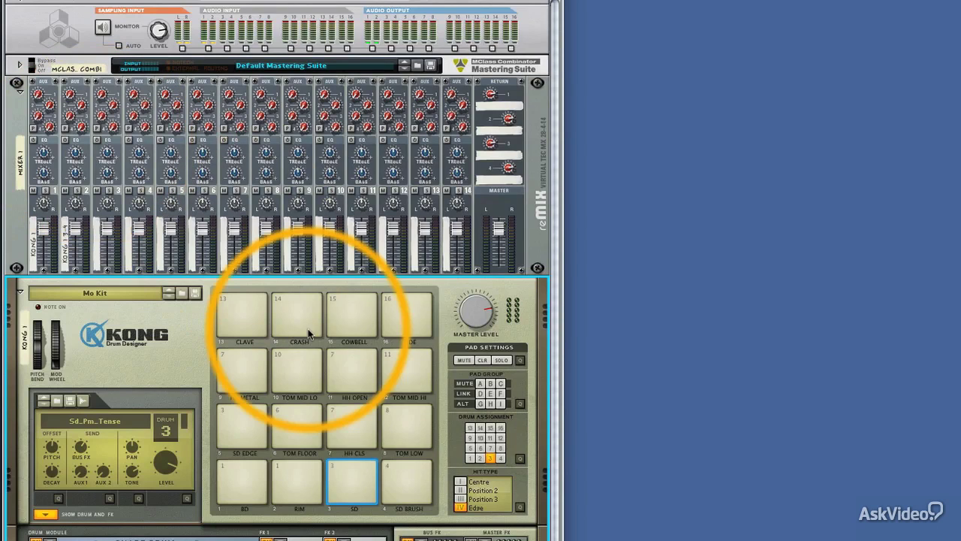
# Switch the SD snare drum's output from Master FX to Output 3-4 and check its pad name.
pyautogui.scroll(-5, 353, 525)
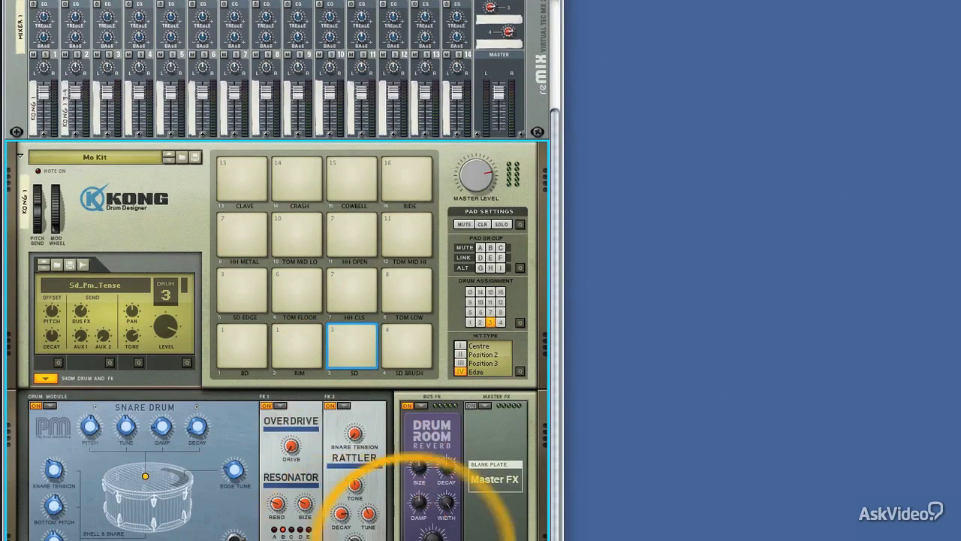
pyautogui.scroll(-5, 353, 481)
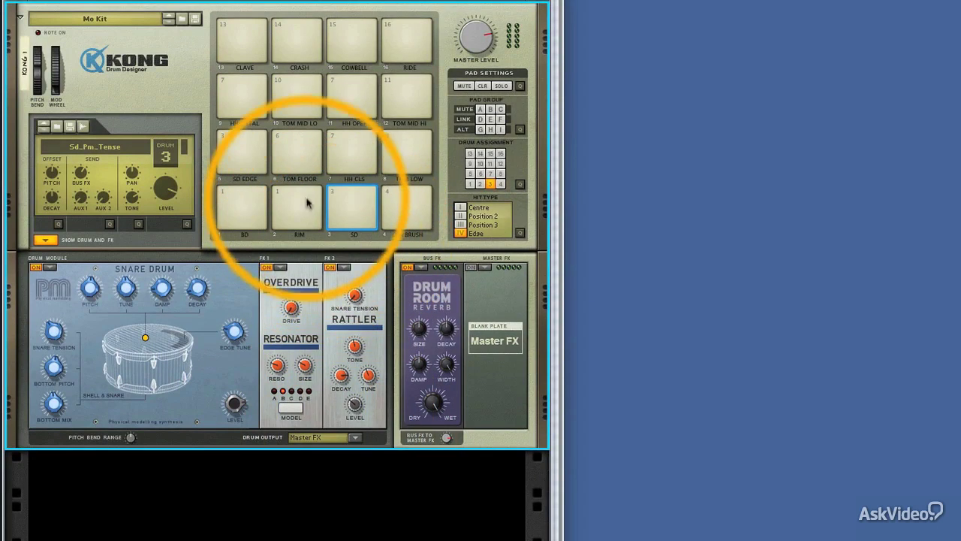
pyautogui.click(297, 161)
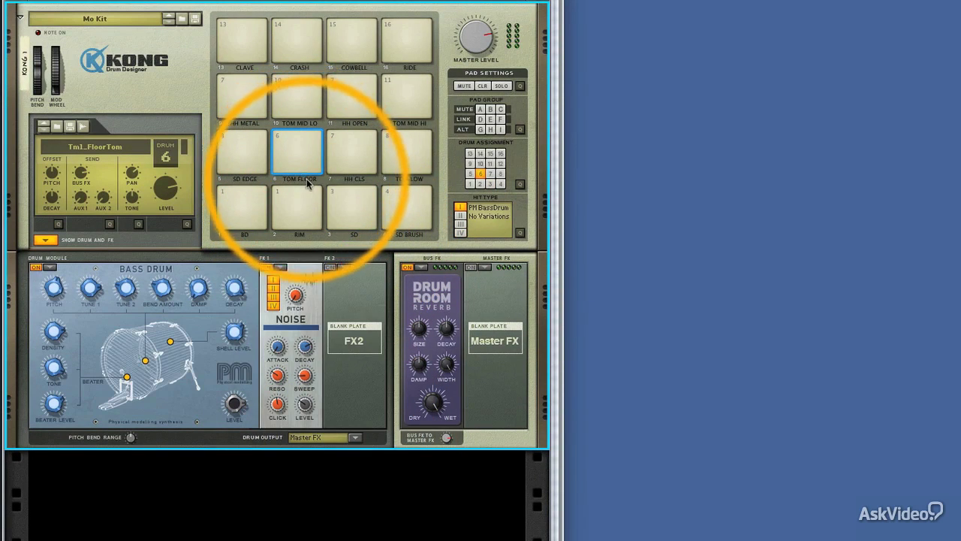
pyautogui.click(347, 171)
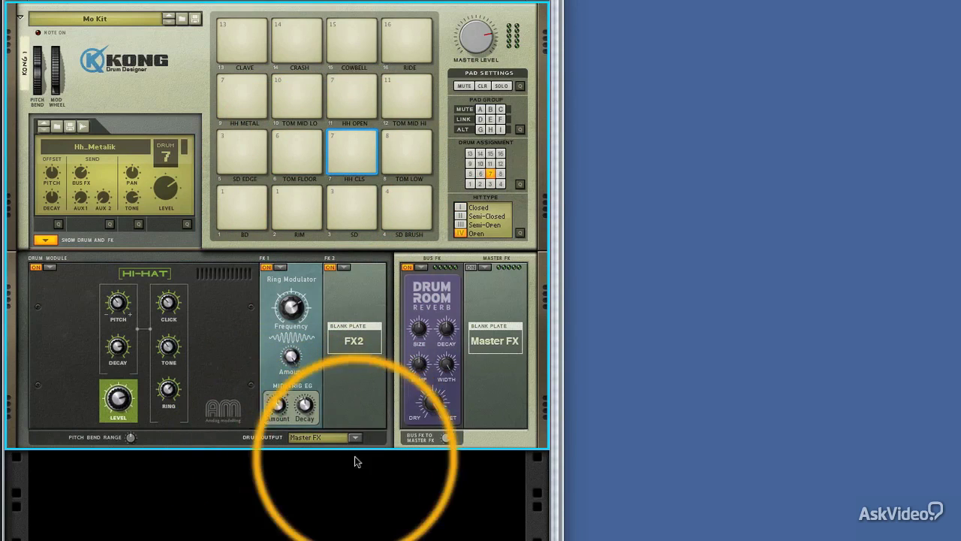
pyautogui.click(354, 218)
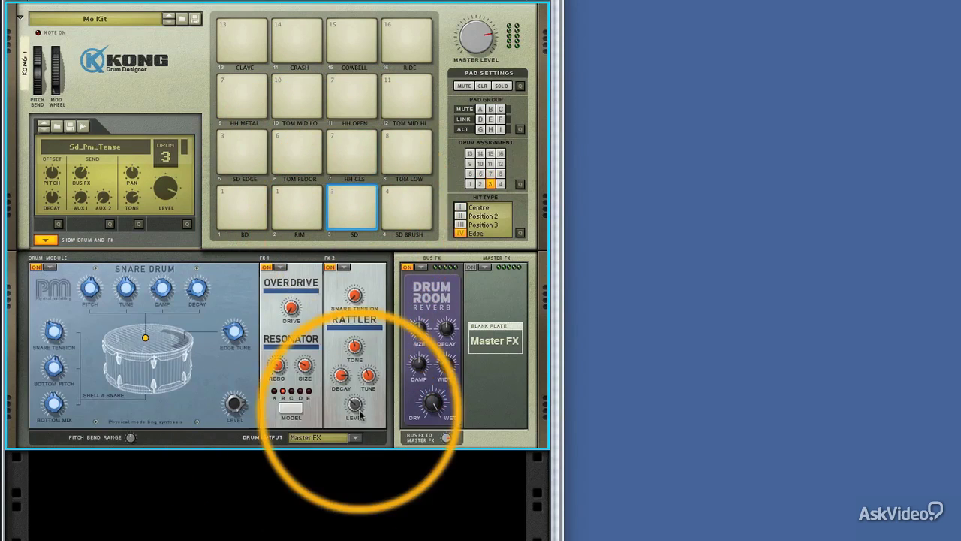
pyautogui.click(357, 437)
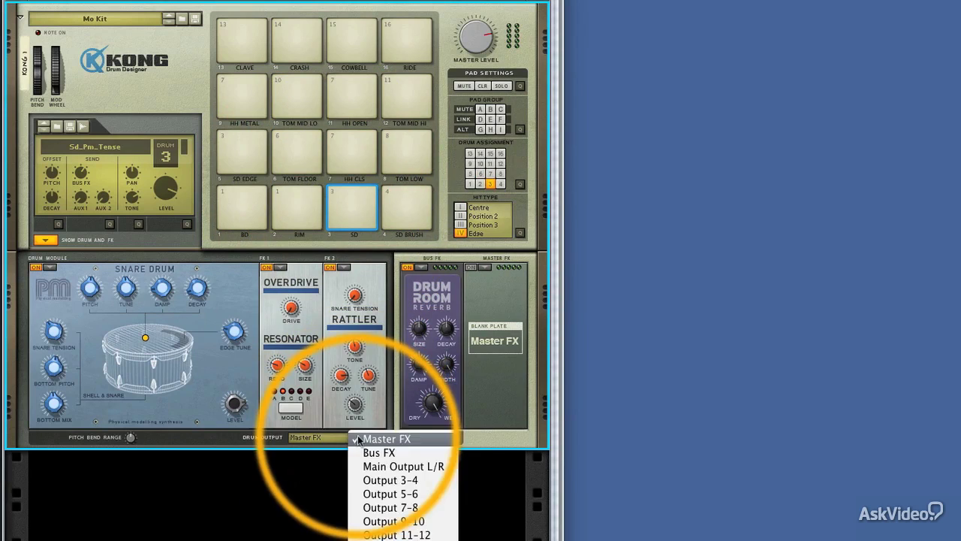
pyautogui.click(419, 485)
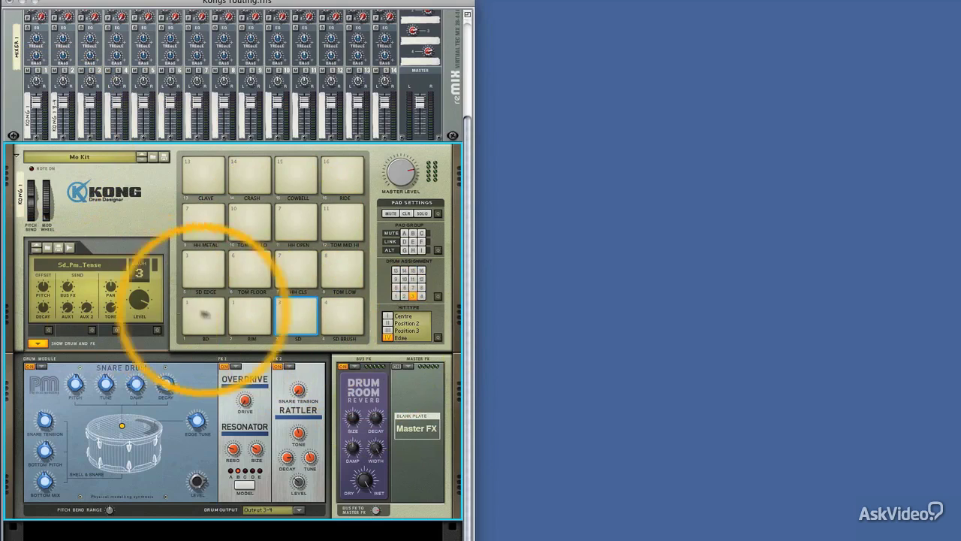
pyautogui.doubleClick(295, 341)
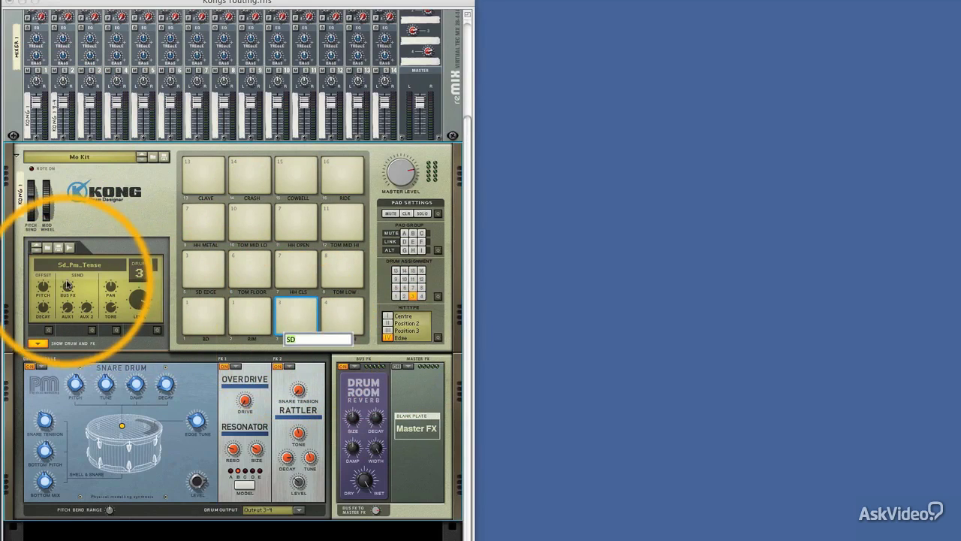
pyautogui.click(67, 286)
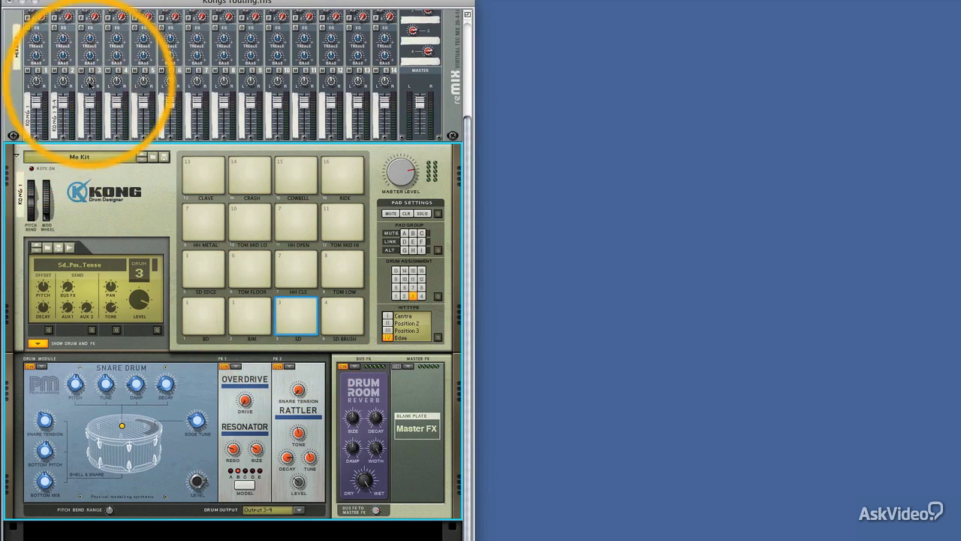
# Create an RV7000 Advanced Reverb under the mixer on its first aux return.
pyautogui.scroll(3, 90, 84)
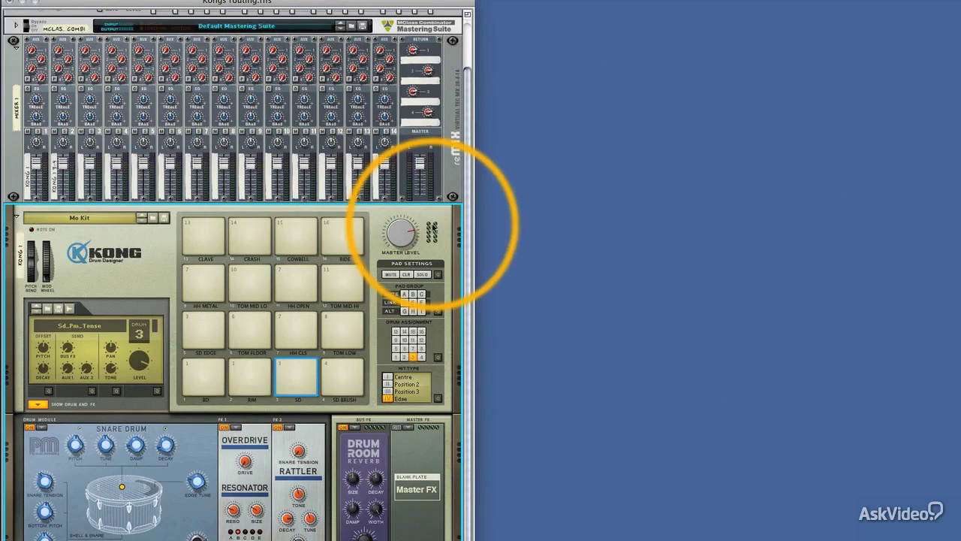
pyautogui.rightClick(453, 187)
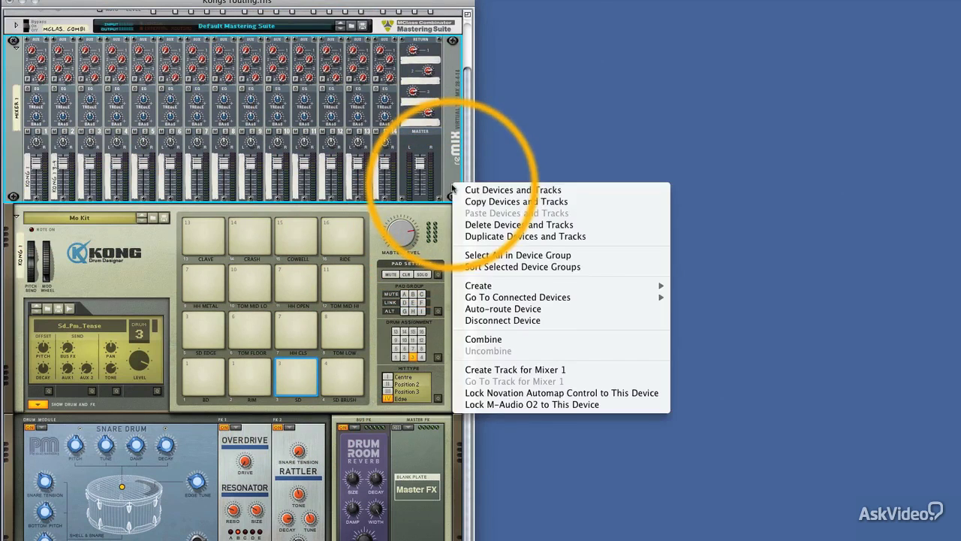
pyautogui.moveTo(536, 286)
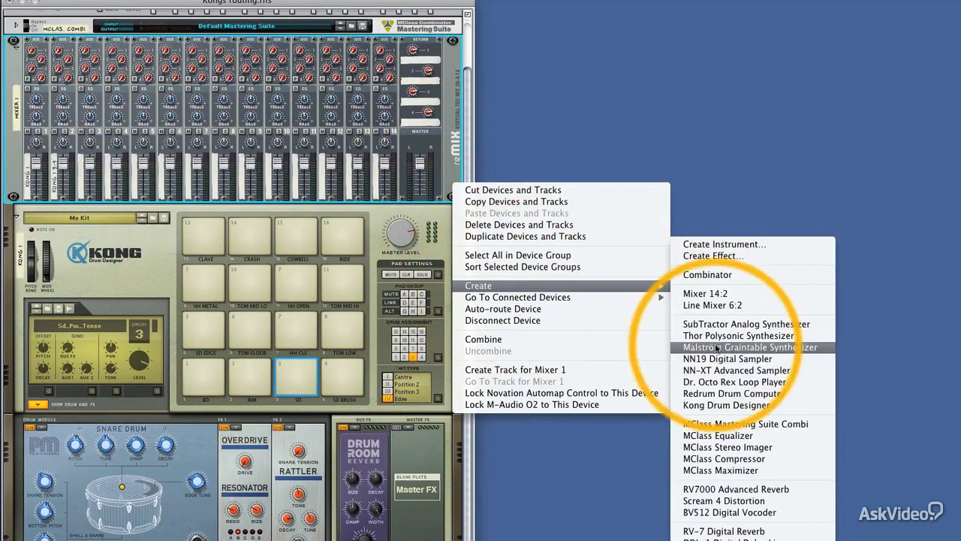
pyautogui.click(422, 344)
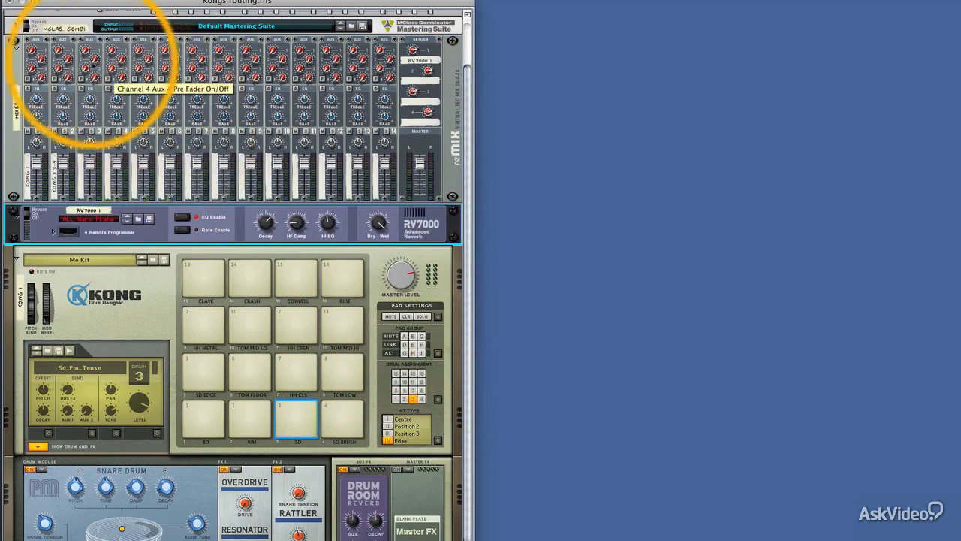
# Raise channel 2's Aux 1 send and play the snare to hear the reverb.
pyautogui.click(60, 55)
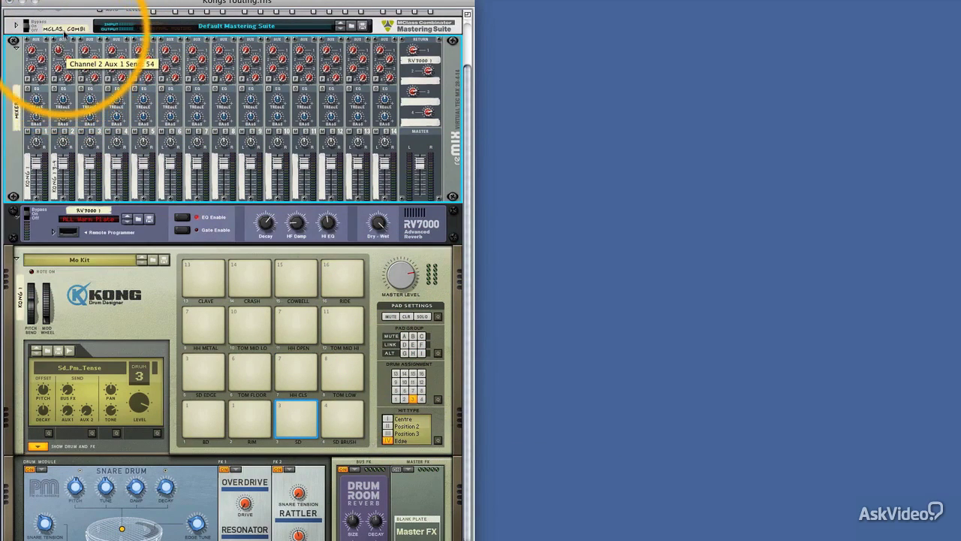
pyautogui.click(301, 418)
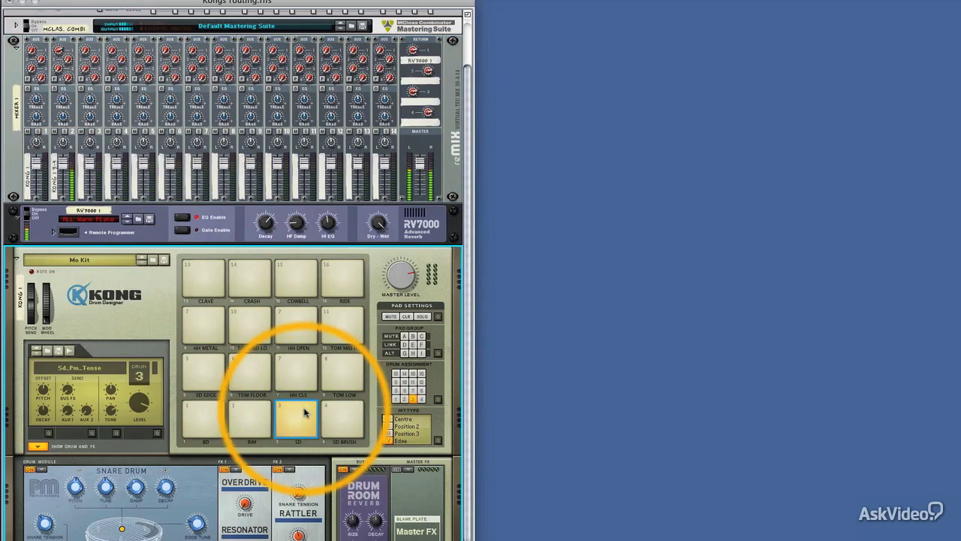
pyautogui.click(60, 51)
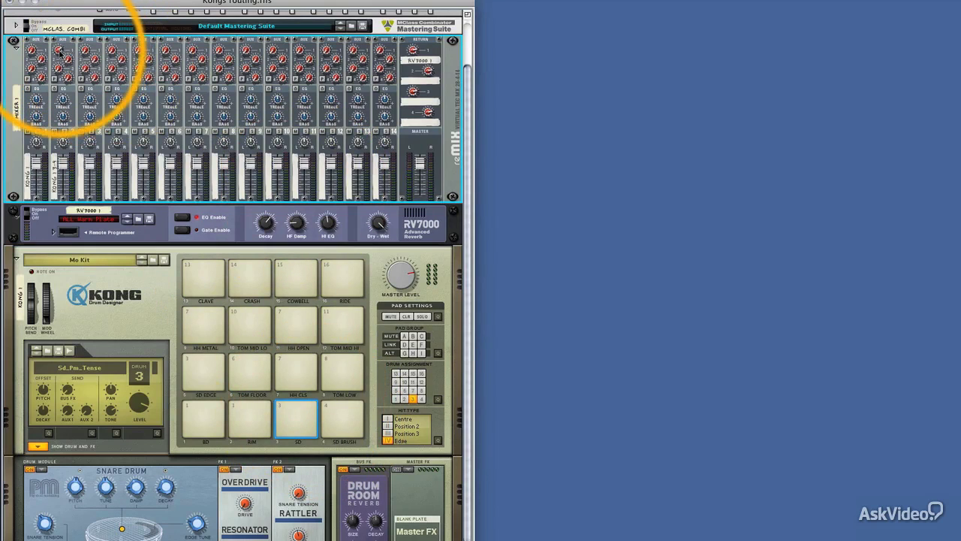
pyautogui.click(311, 425)
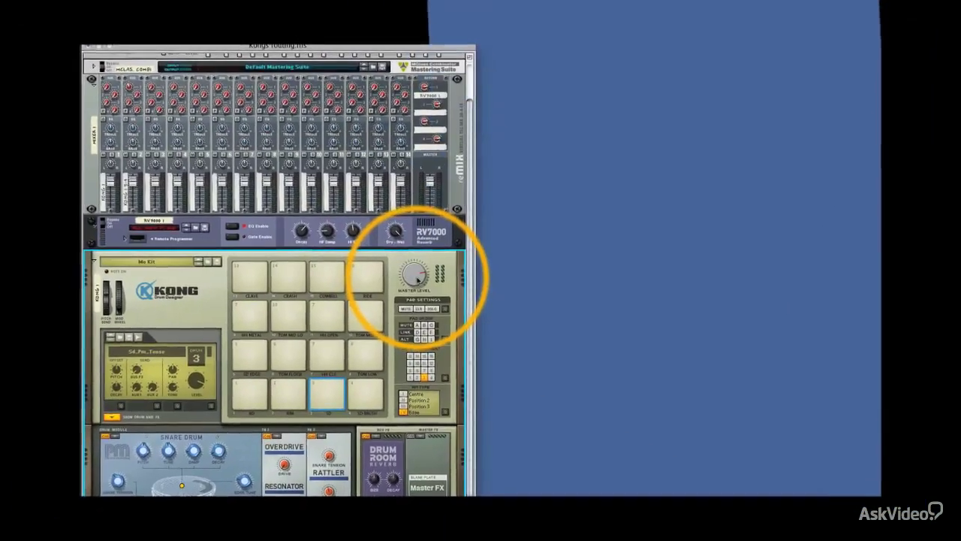
pyautogui.moveTo(417, 278)
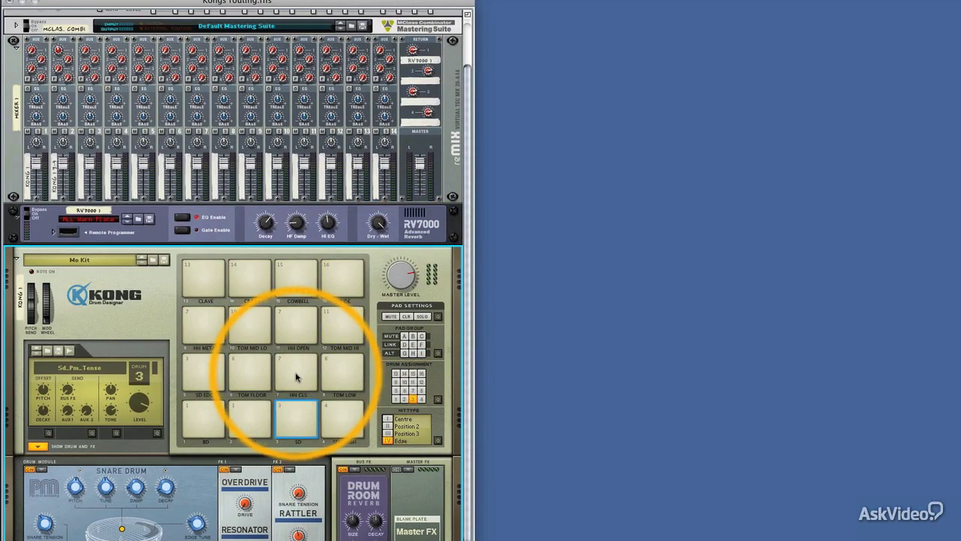
# Assign the TOM MID HI drum to Output 5-6.
pyautogui.click(296, 332)
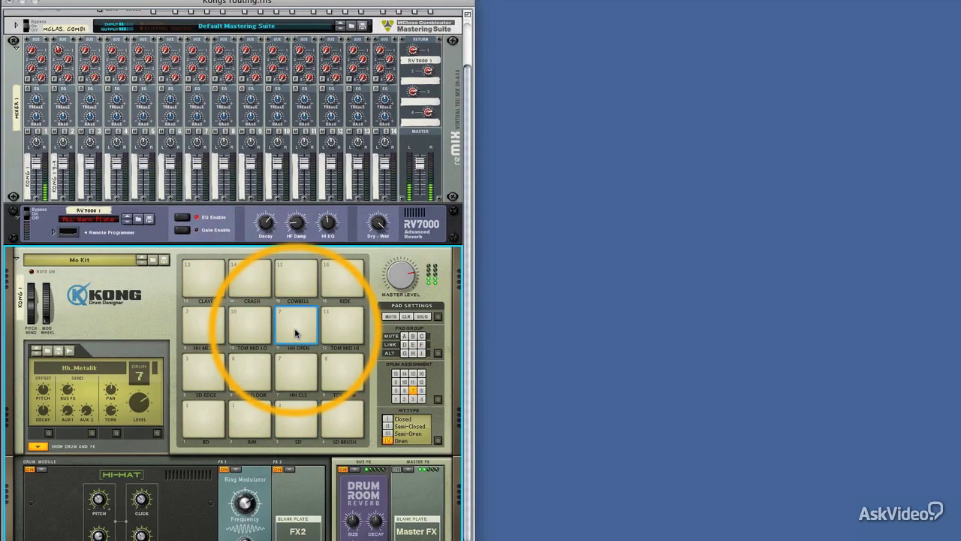
pyautogui.click(348, 331)
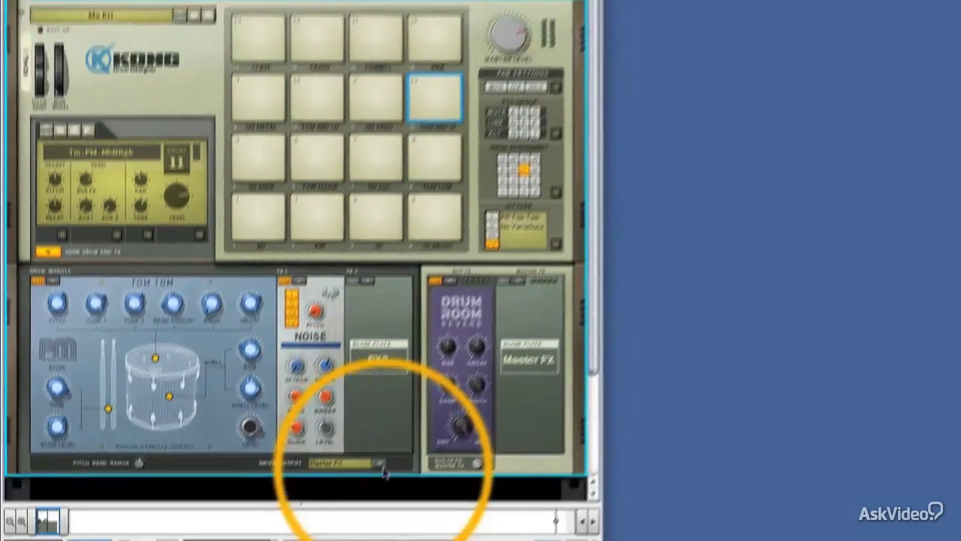
pyautogui.click(300, 540)
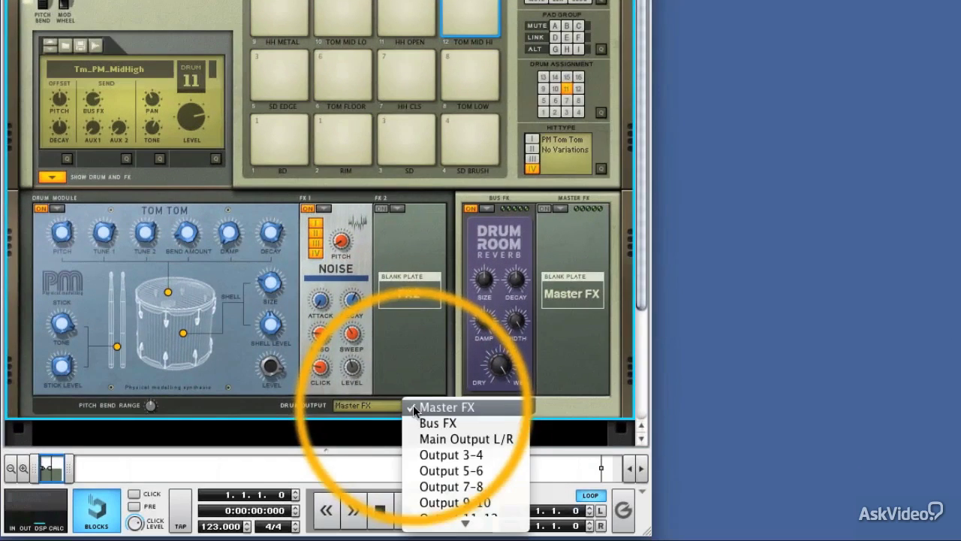
pyautogui.click(479, 472)
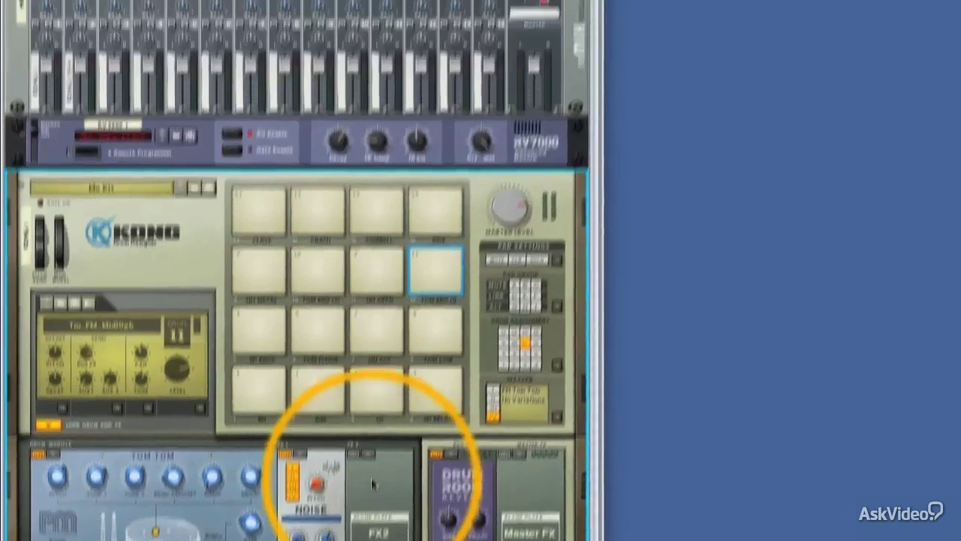
# Cable Kong's Audio Out 5 into mixer channel 3.
pyautogui.press('Tab')
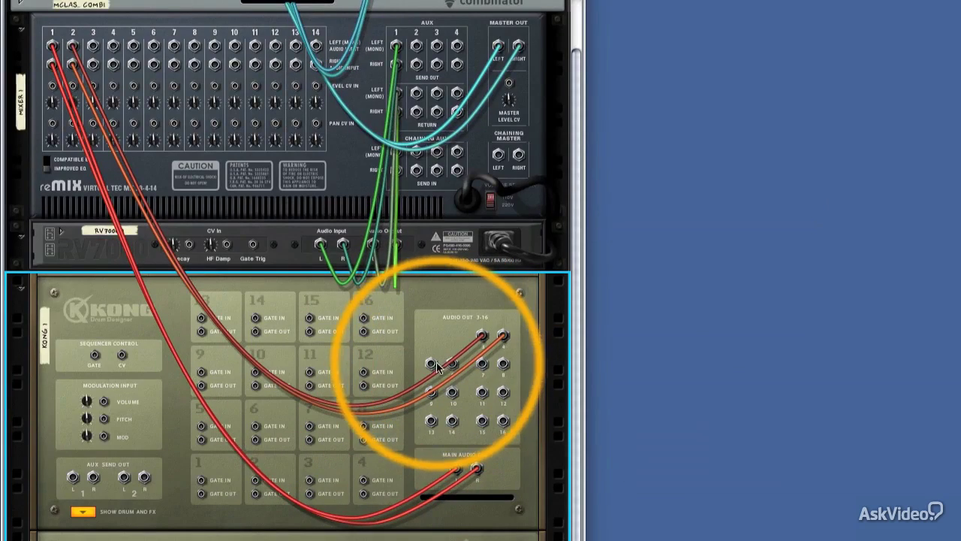
pyautogui.moveTo(430, 364); pyautogui.dragTo(91, 49)
pyautogui.press('Tab')
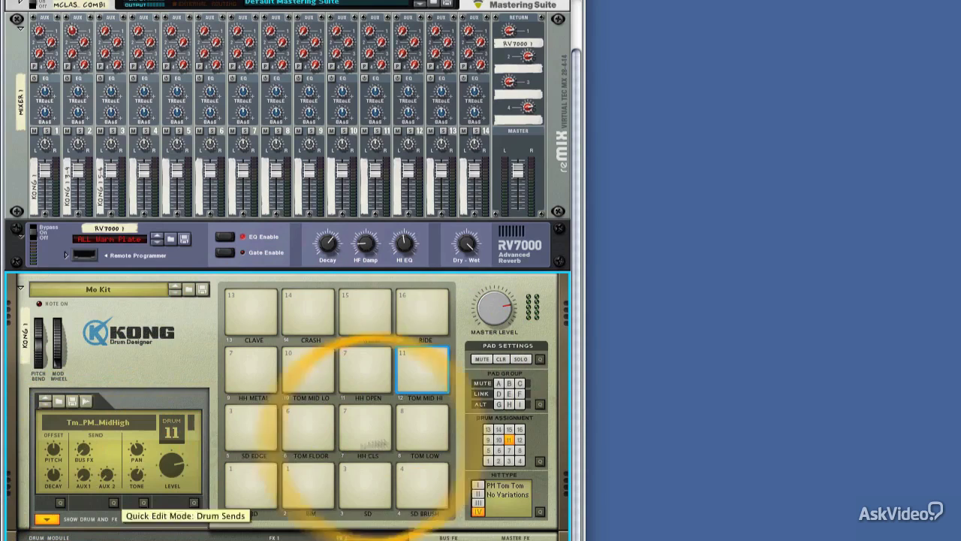
pyautogui.click(424, 379)
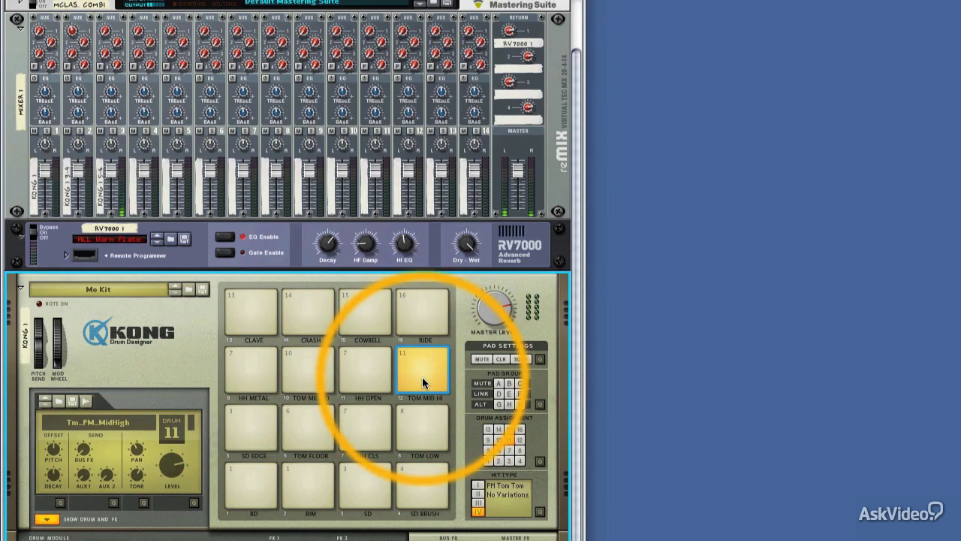
pyautogui.click(367, 478)
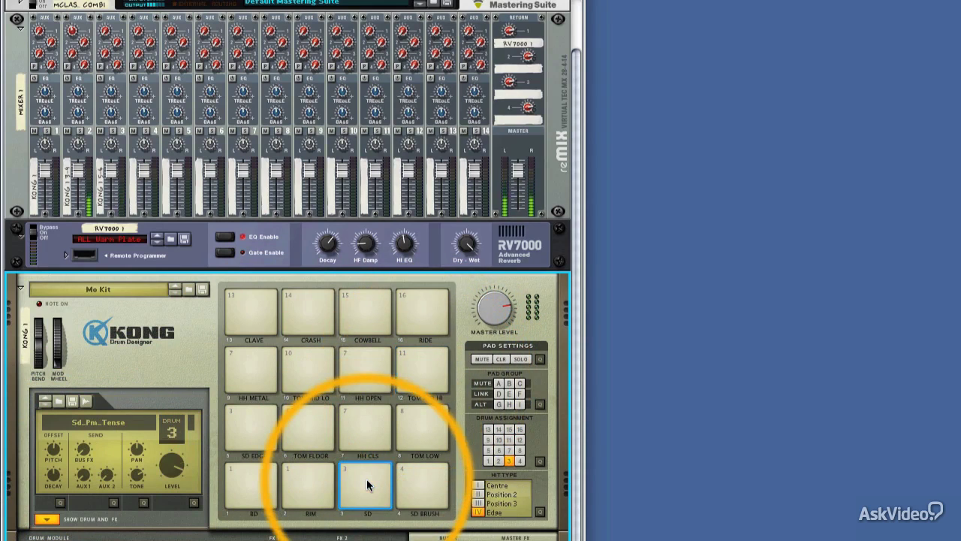
pyautogui.click(253, 488)
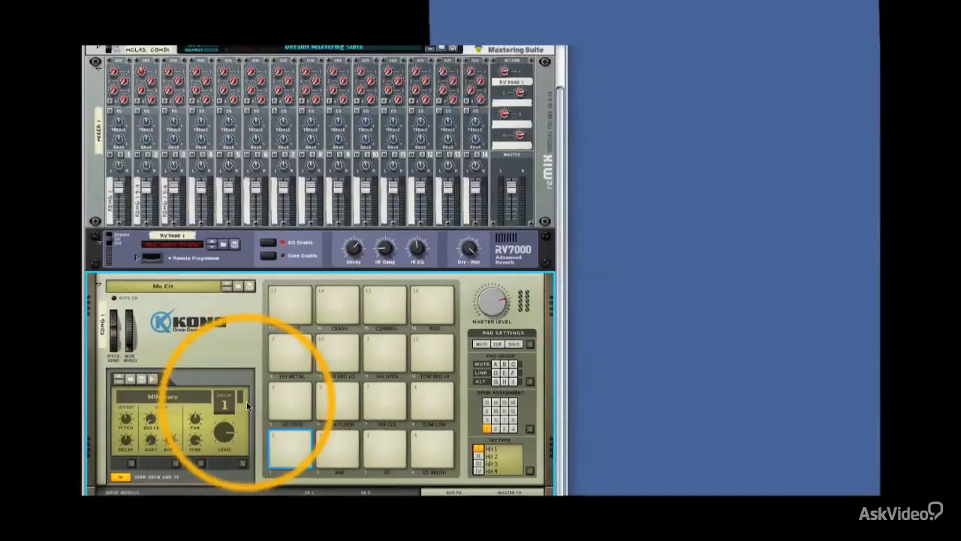